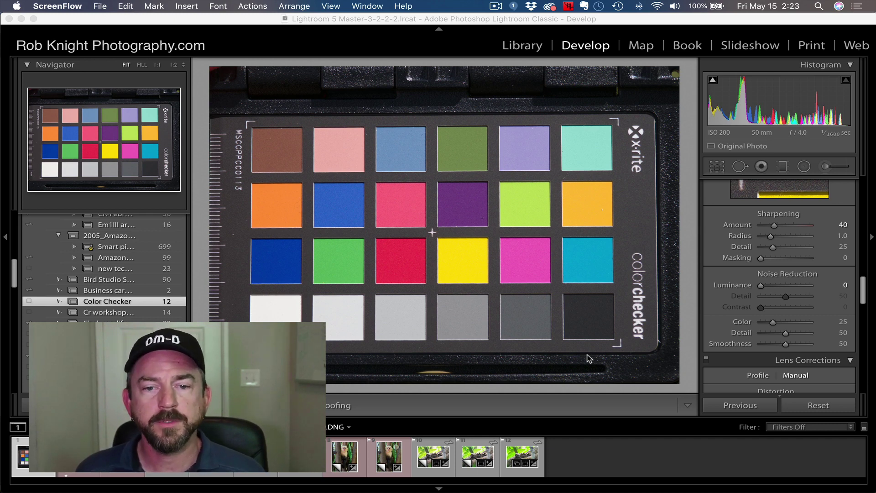
Step: Run the ColorChecker Camera Calibration export on the chart photo from its context menu
left_click(458, 268)
right_click(458, 267)
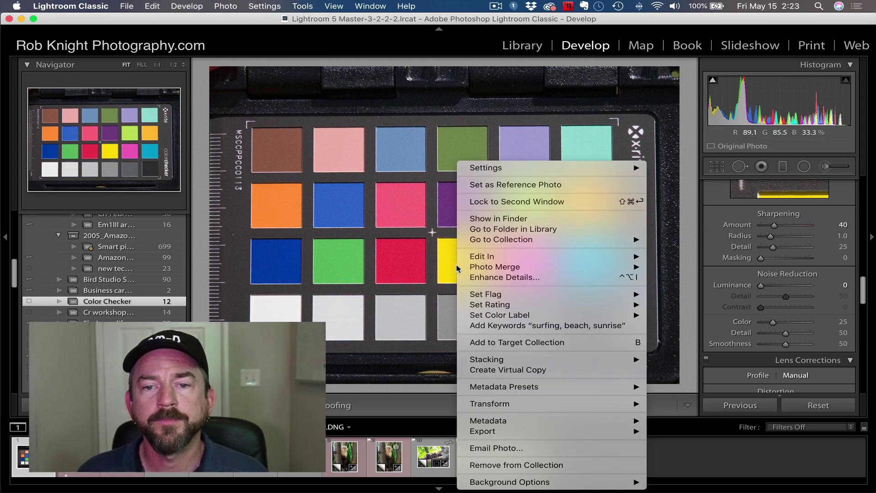
mouse_move(476, 434)
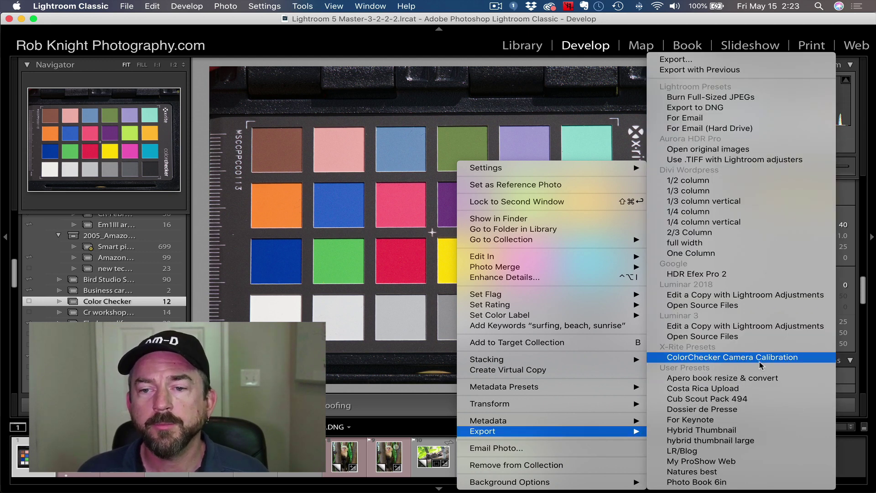
left_click(740, 360)
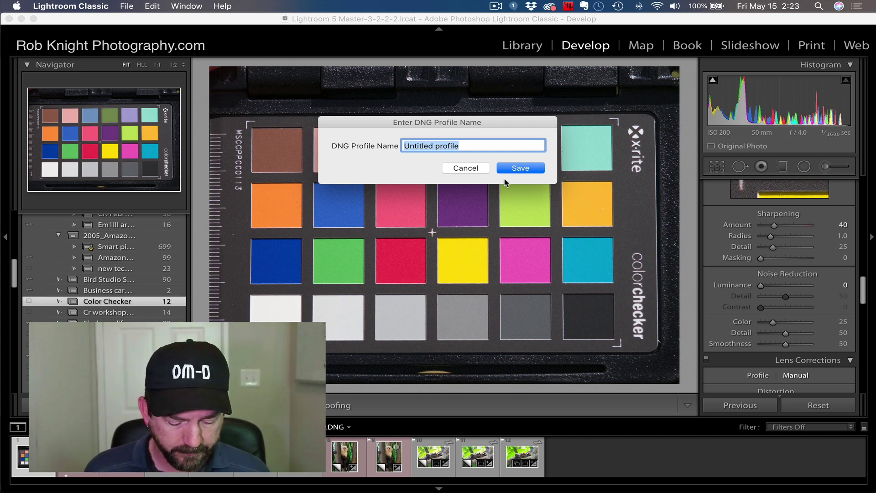
Step: Enter 'em1x profilled sunlight' as the DNG profile name, then cancel without saving
type("em1")
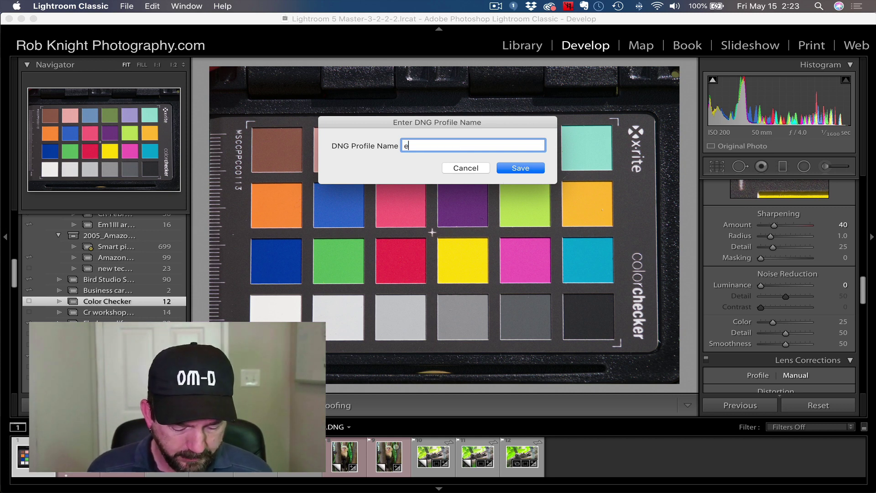
type("x")
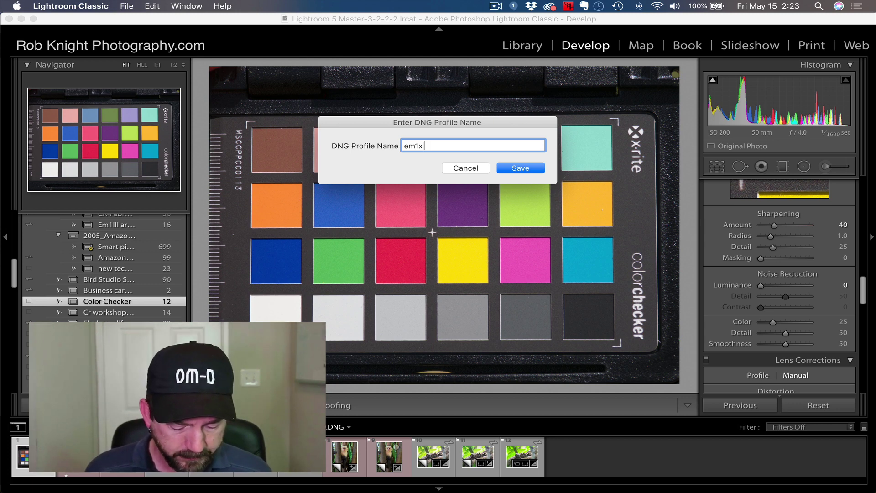
type(" profilled ")
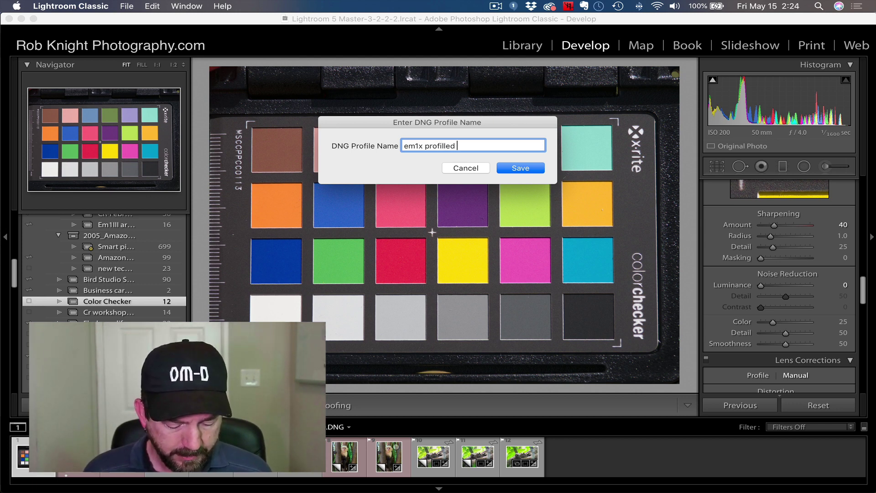
type("sunlight")
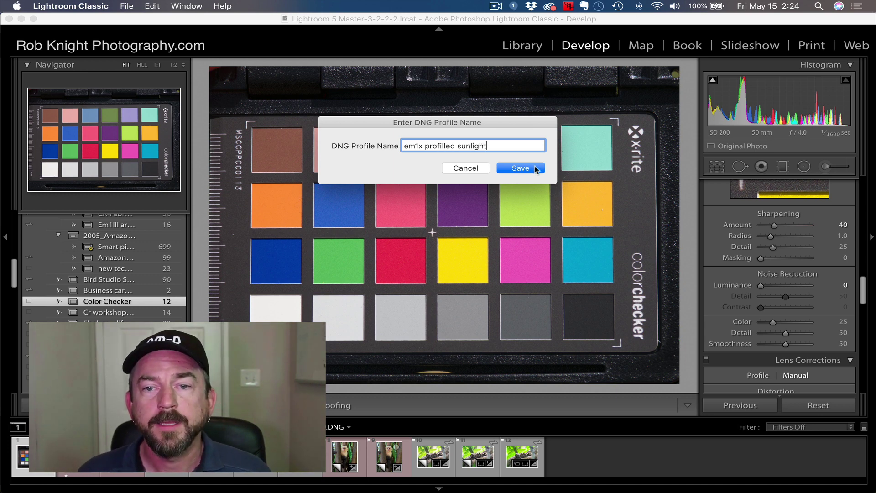
left_click(466, 169)
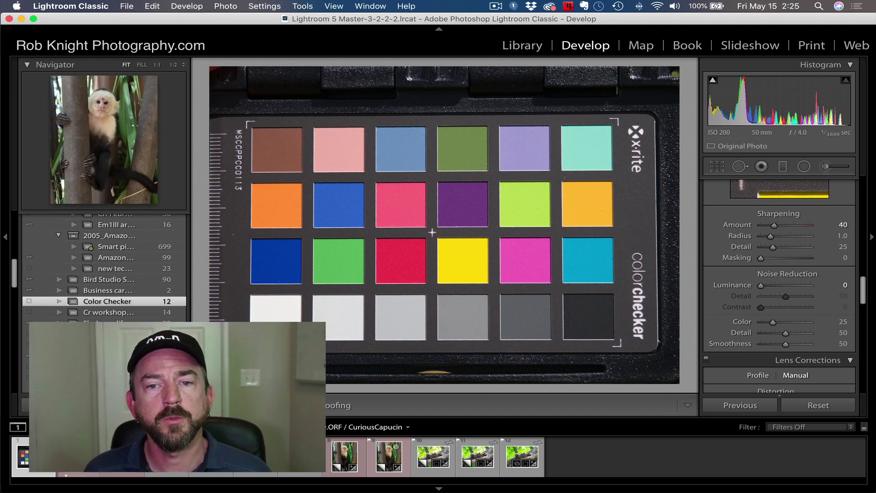
Step: Select the CuriousCapucin capuchin photo and reselect Adobe Color from the Profile list
left_click(78, 456)
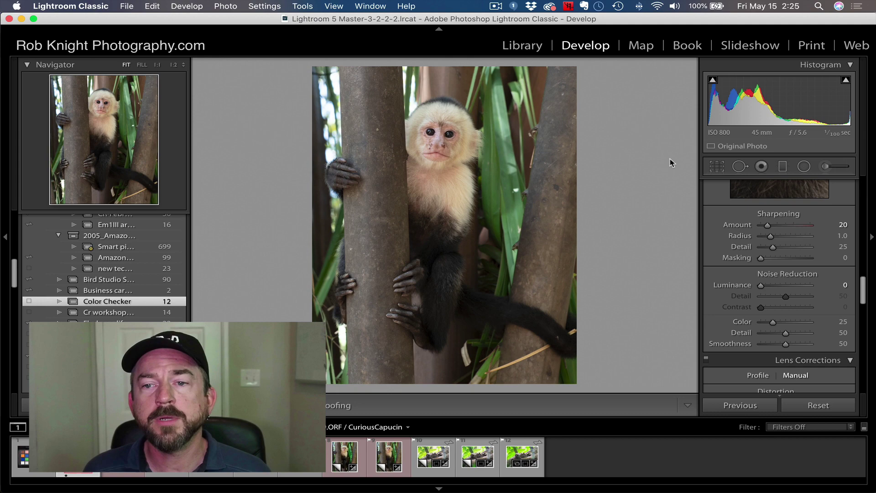
scroll(805, 232, "up", 10)
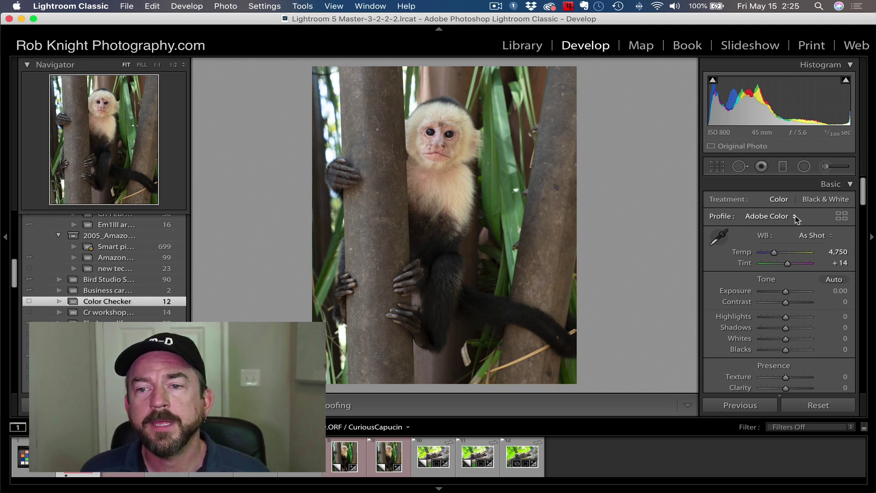
left_click(796, 218)
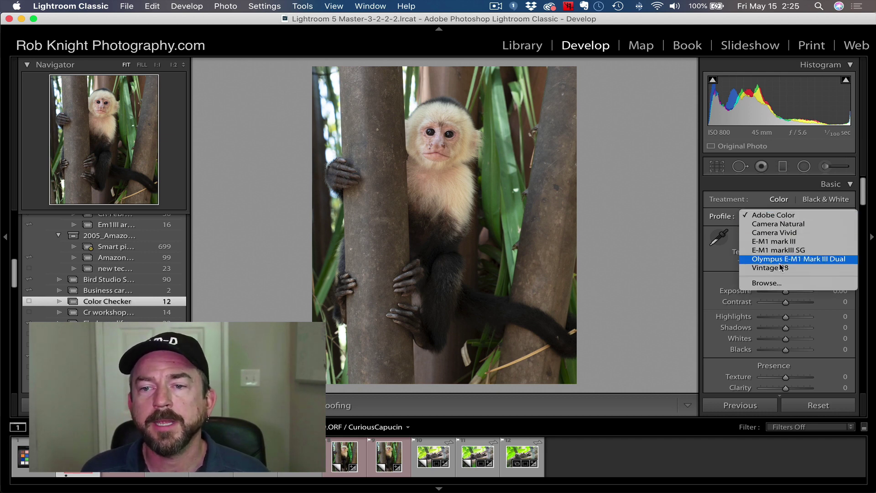
left_click(782, 217)
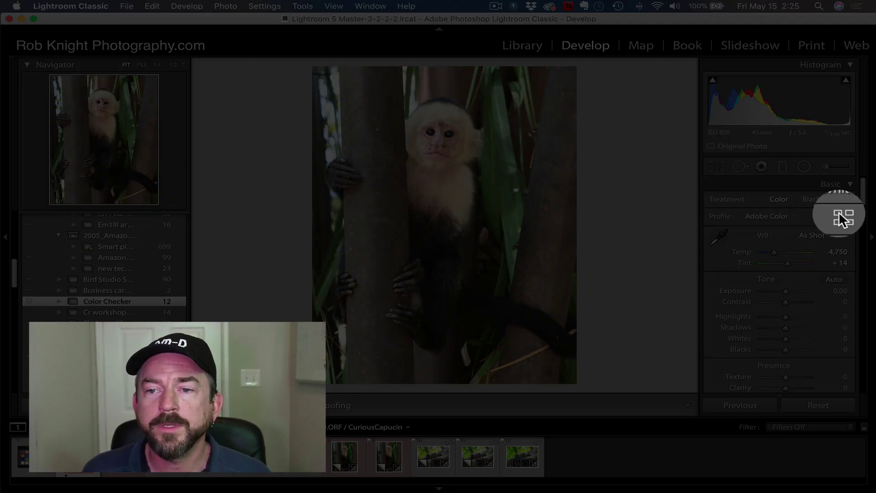
Step: In the Profile Browser, collapse Adobe Raw and Camera Matching, then apply E-M1 markIII SG
left_click(844, 217)
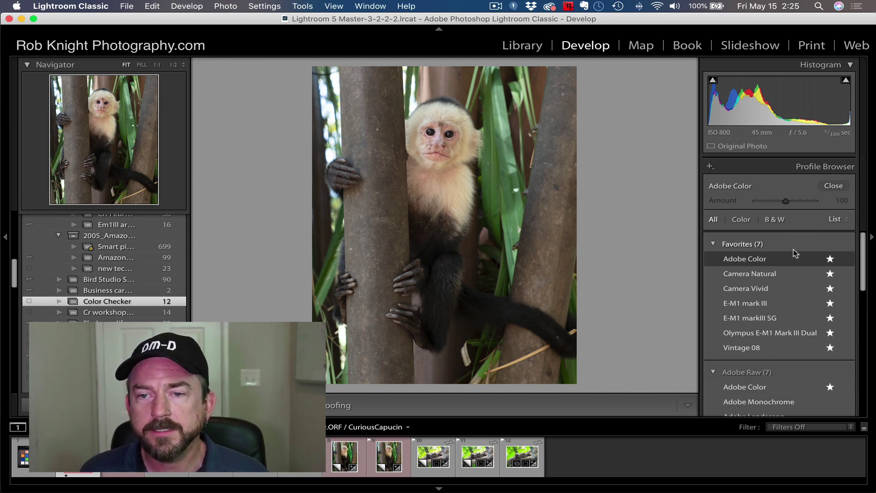
scroll(795, 254, "down", 12)
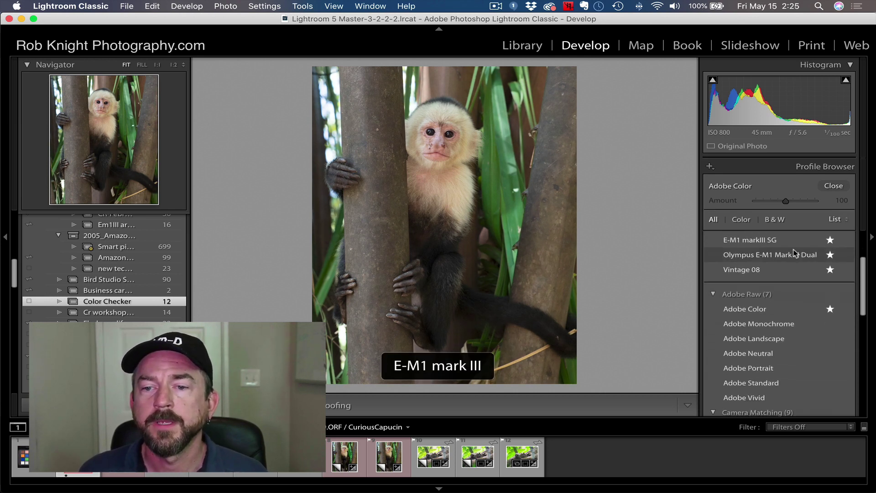
left_click(731, 256)
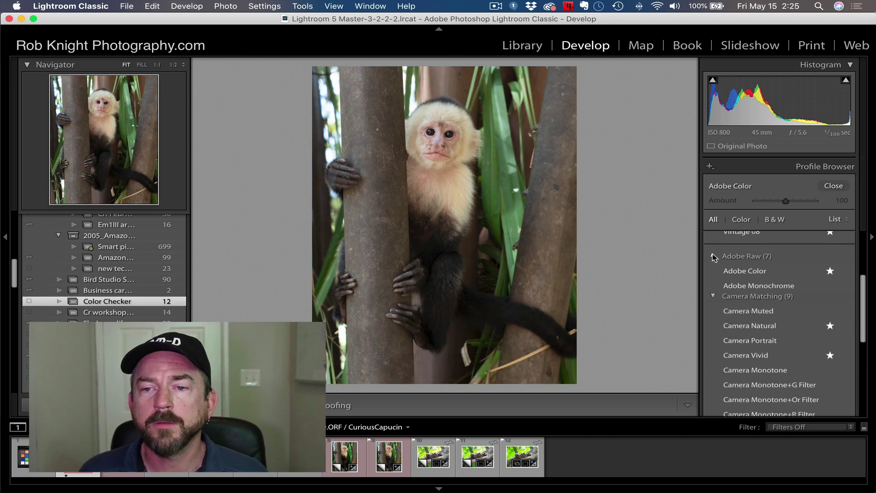
left_click(714, 273)
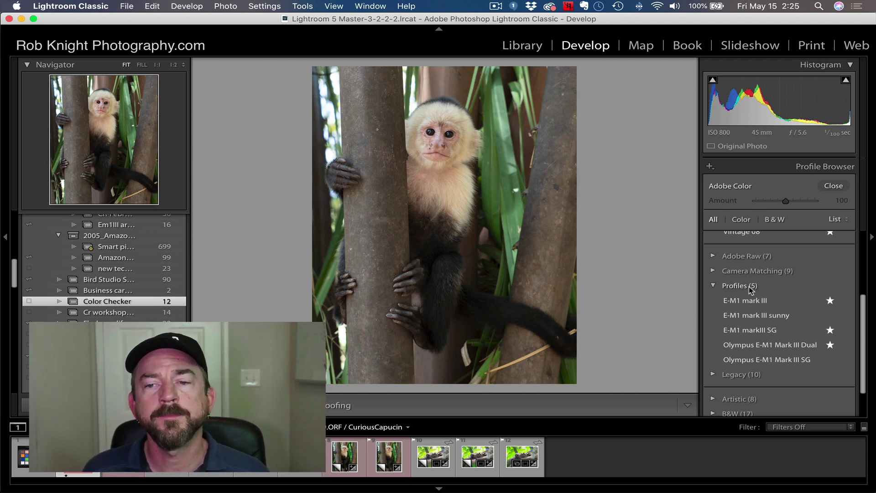
left_click(749, 298)
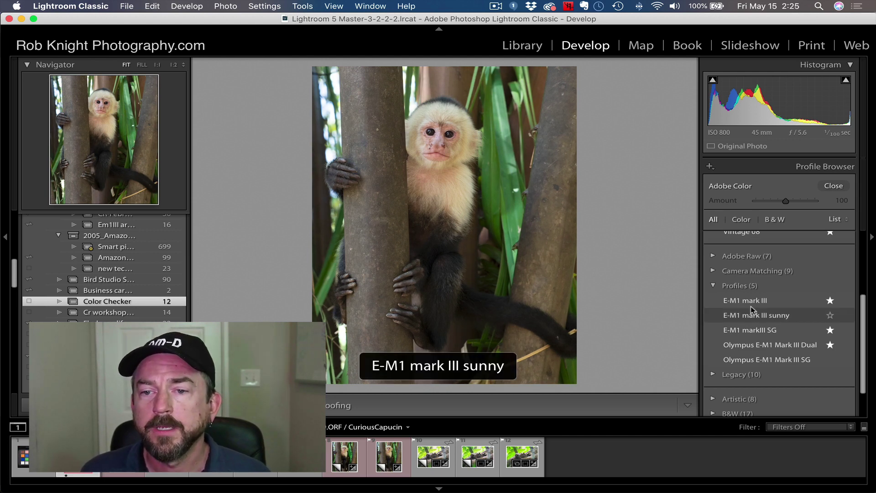
left_click(754, 330)
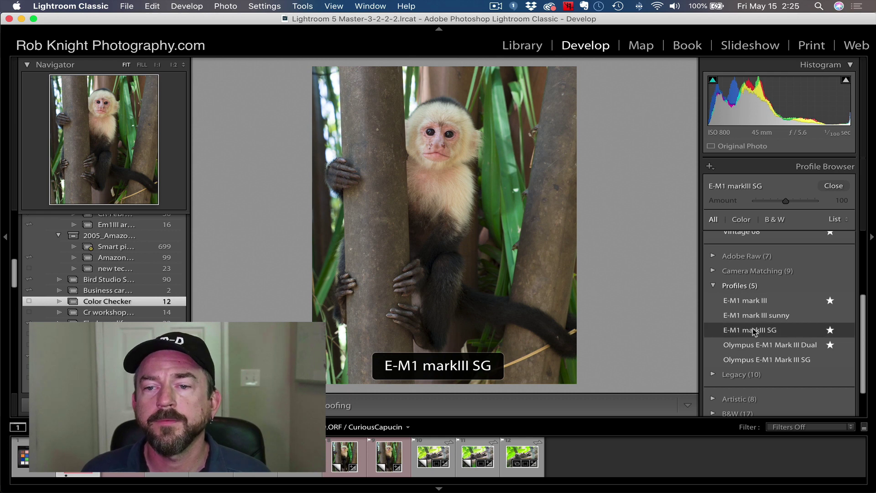
left_click(835, 190)
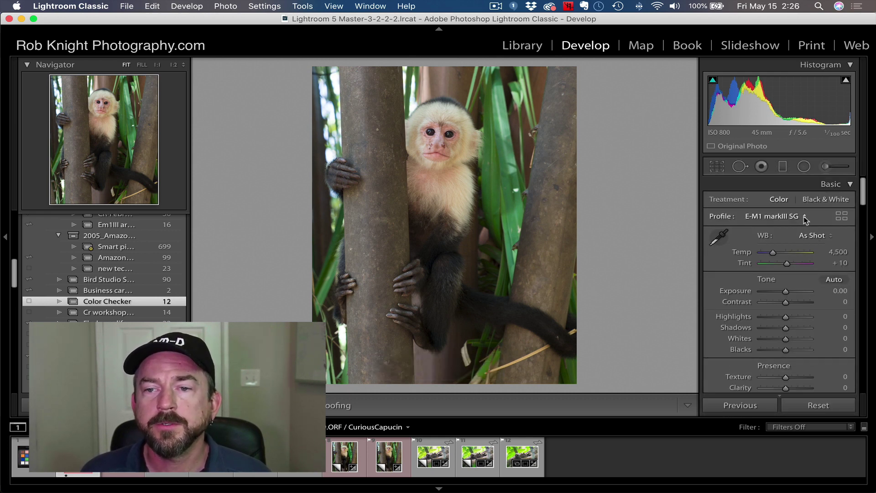
Step: Compare Adobe Color with E-M1 markIII SG at fit and 1:1 on the face, ending on E-M1 markIII SG
left_click(804, 216)
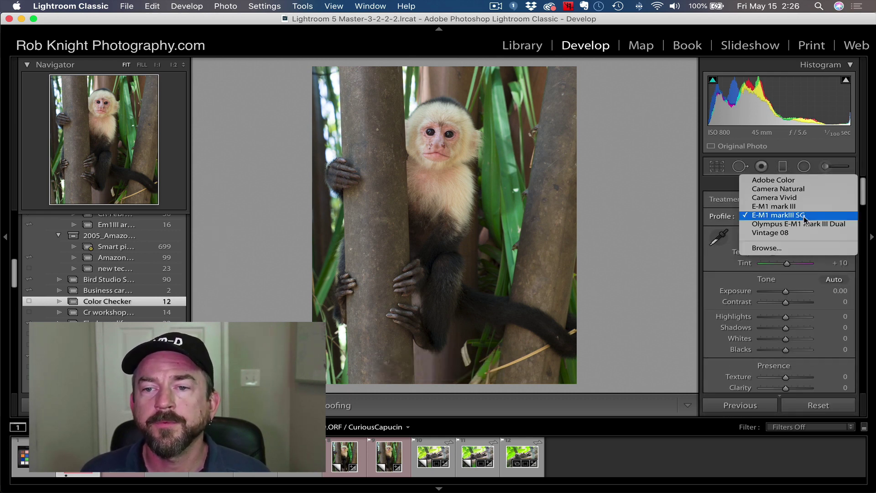
left_click(775, 181)
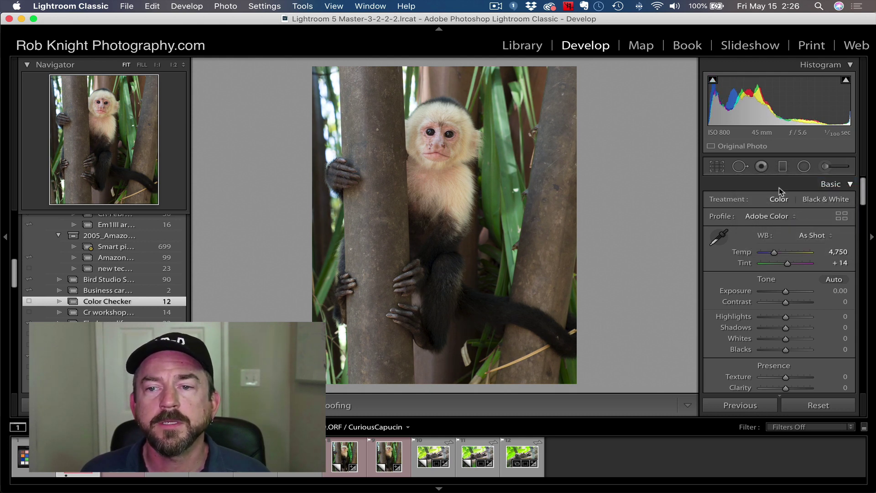
left_click(795, 217)
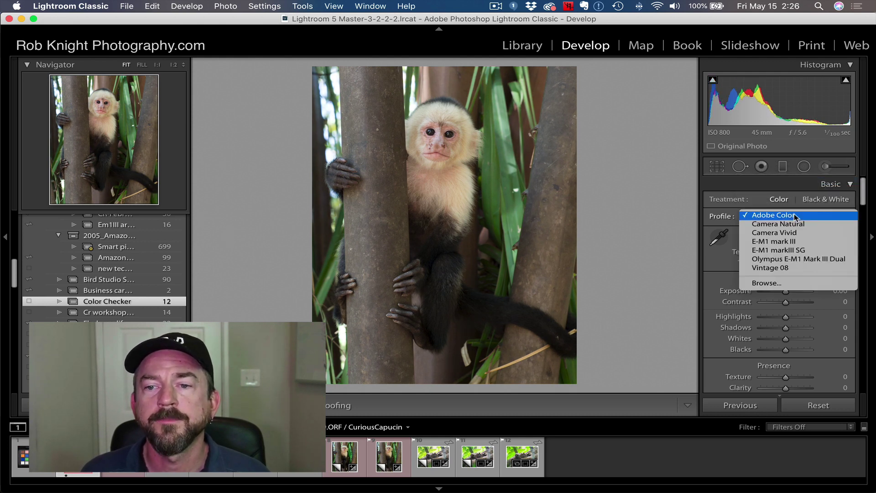
left_click(771, 251)
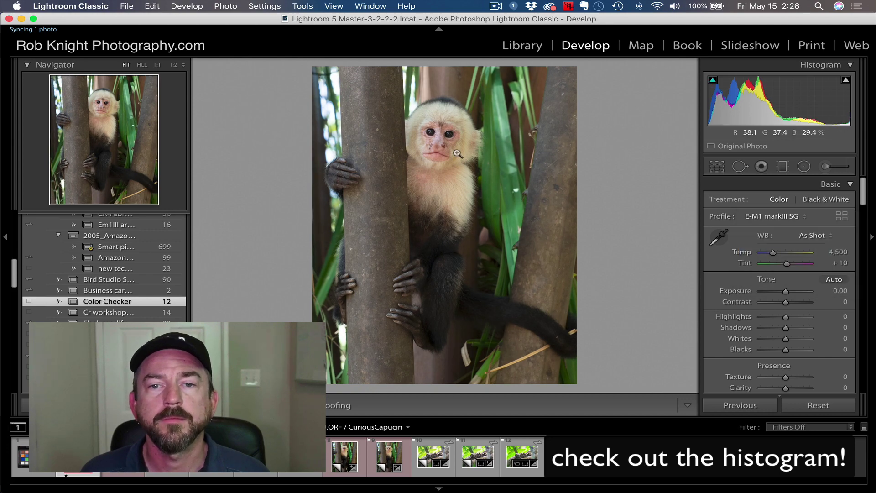
left_click(441, 142)
scroll(439, 142, "up", 3)
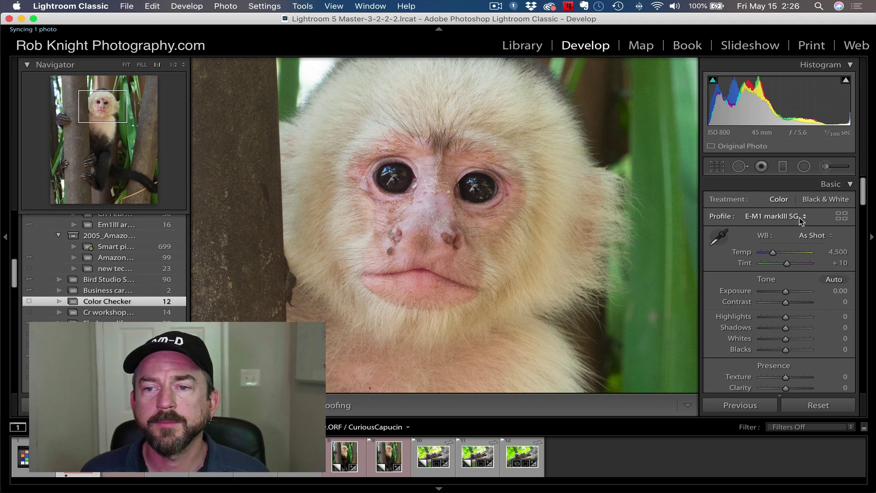
left_click(776, 216)
left_click(780, 182)
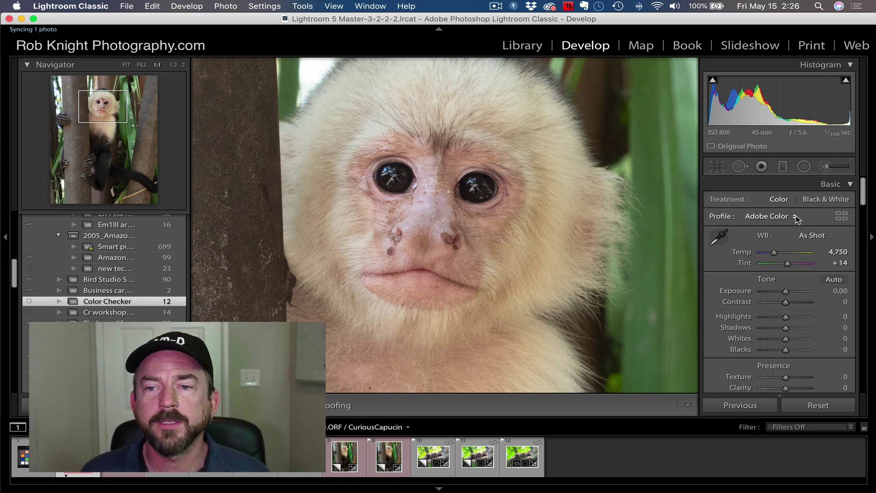
left_click(796, 217)
left_click(784, 250)
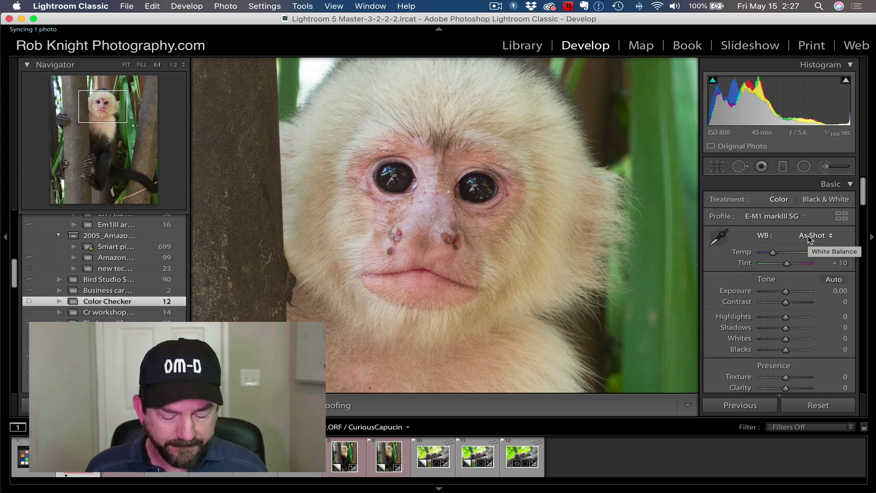
Step: Set Luminance noise reduction to 20 and sharpening Amount to 50, then check the before view
key("super+5")
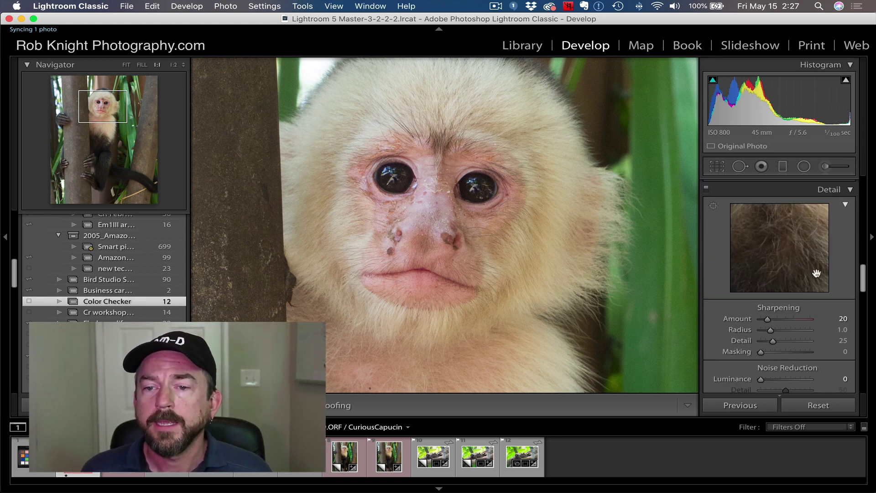
scroll(818, 274, "down", 4)
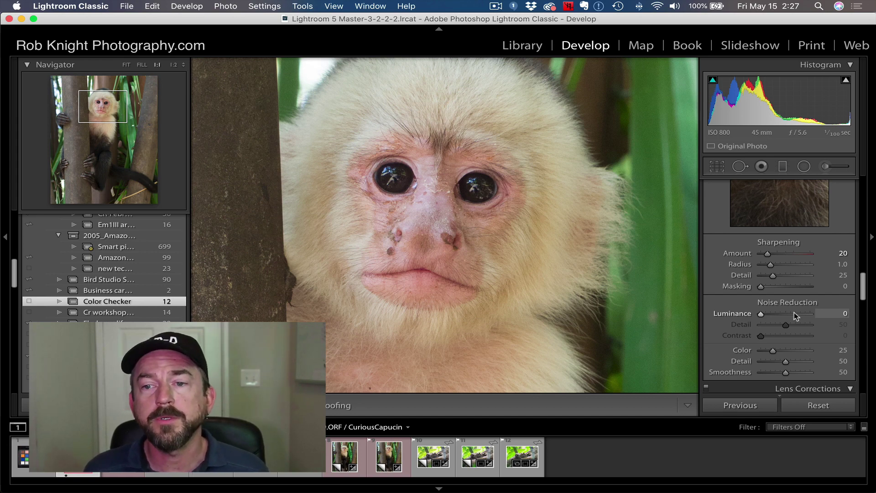
left_click(839, 314)
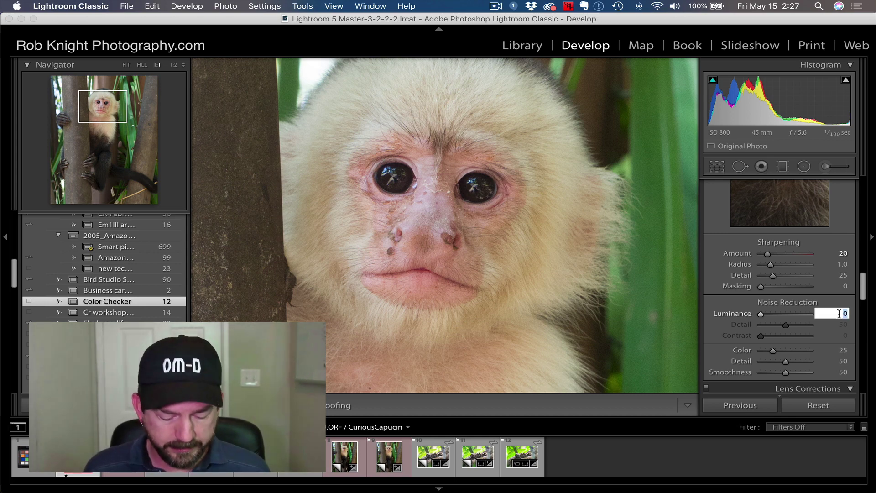
type("20")
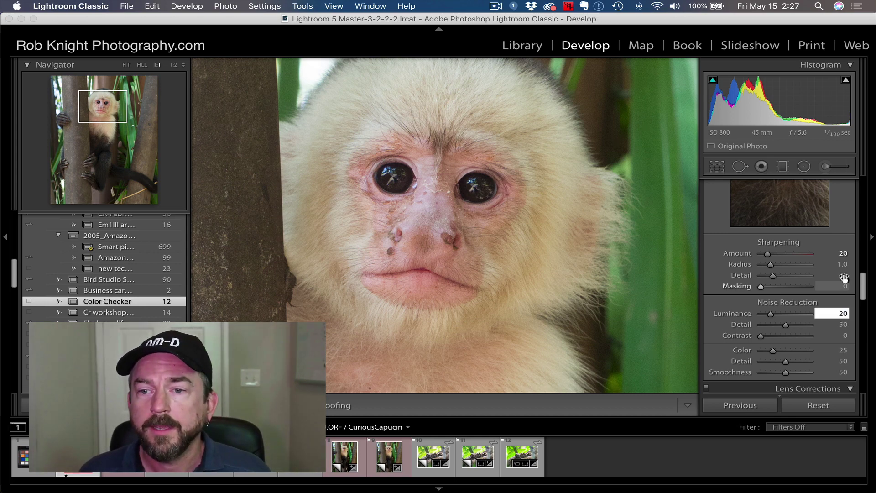
left_click(840, 254)
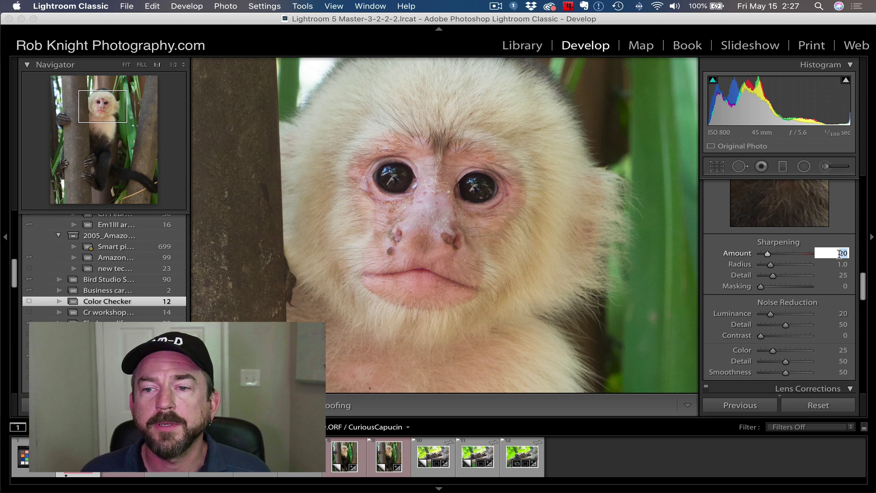
type("50")
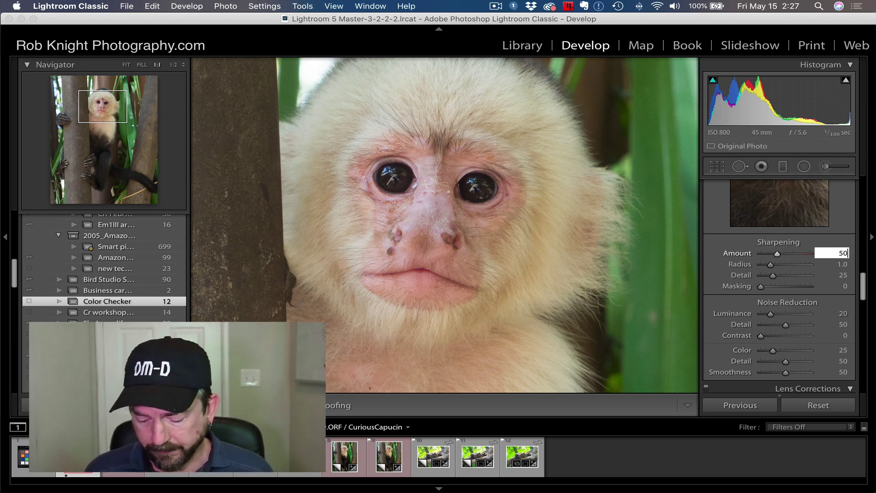
key("Return")
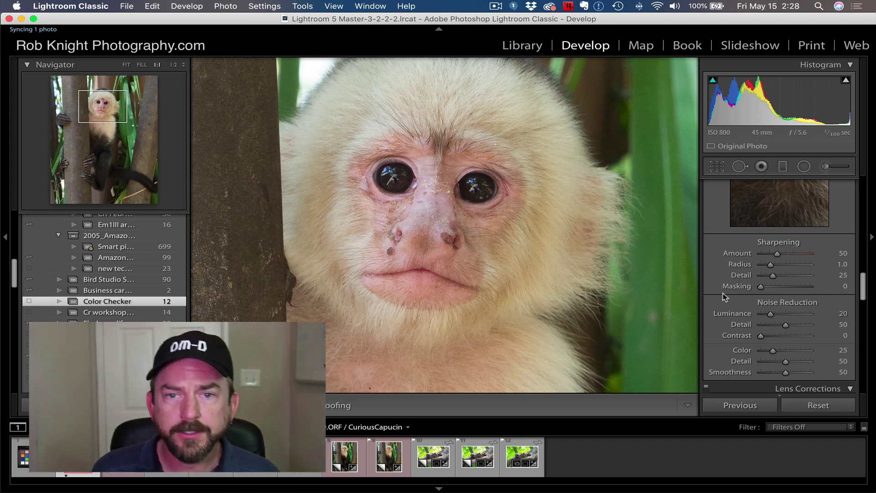
key("backslash")
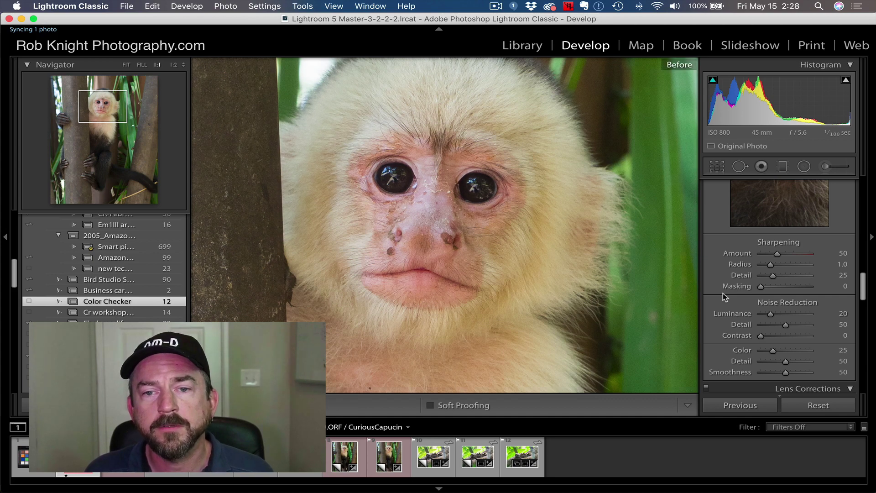
key("backslash")
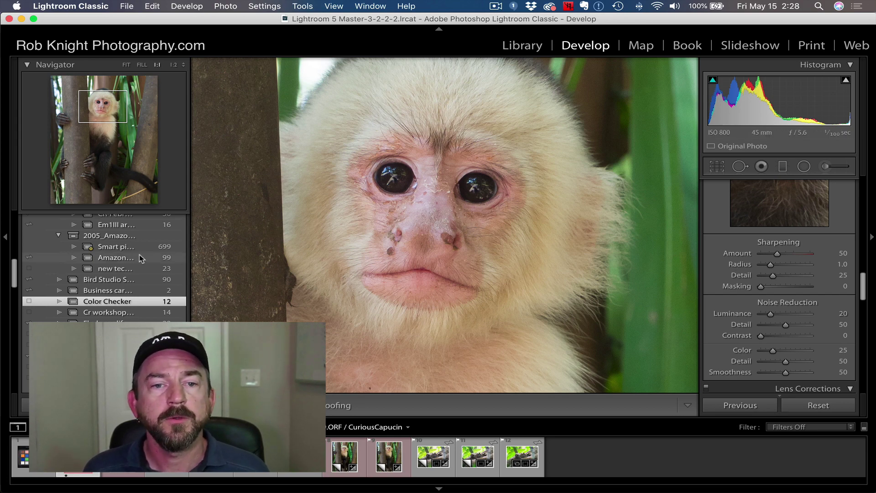
Step: Create a new develop preset named 'em1x default' from the Presets panel
scroll(138, 253, "up", 10)
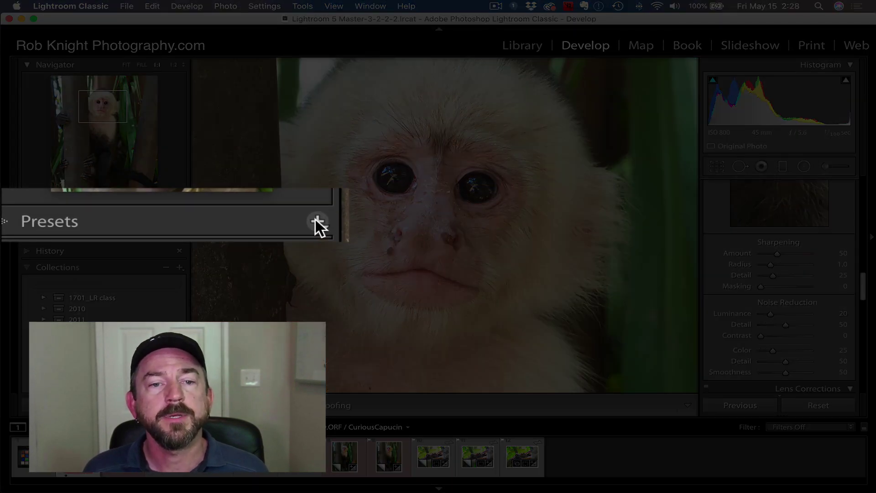
left_click(179, 218)
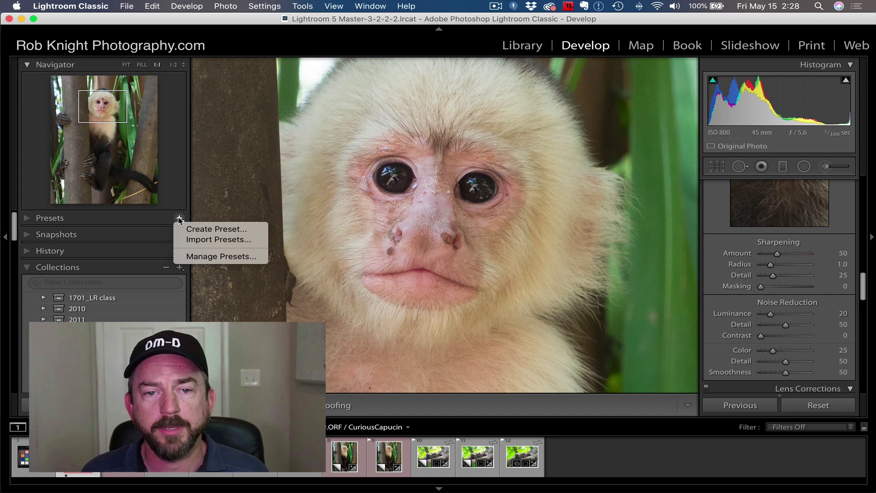
left_click(192, 229)
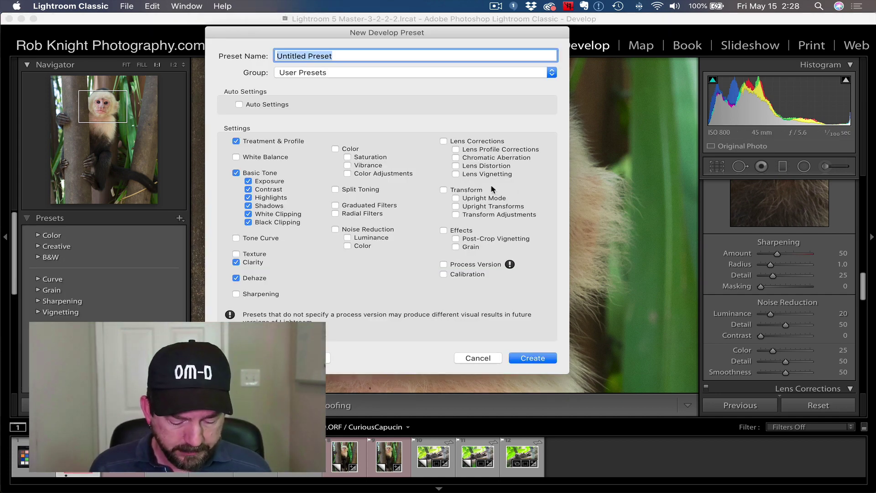
type("em1")
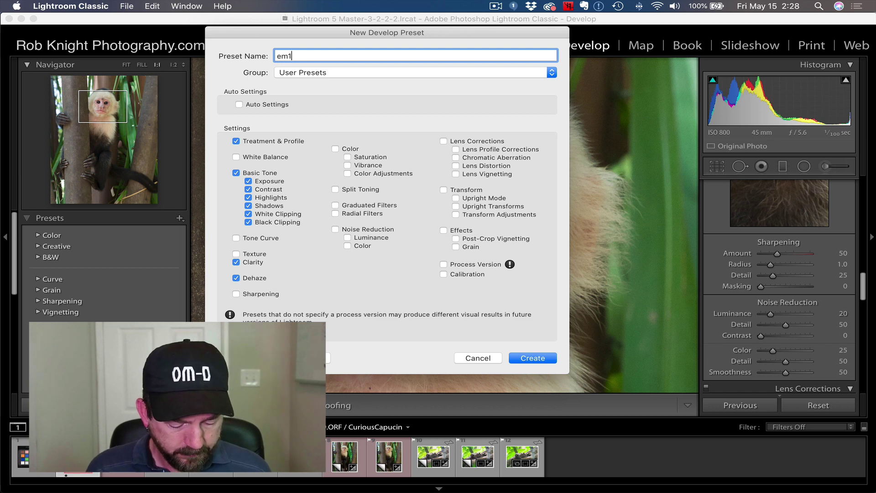
type("x defa")
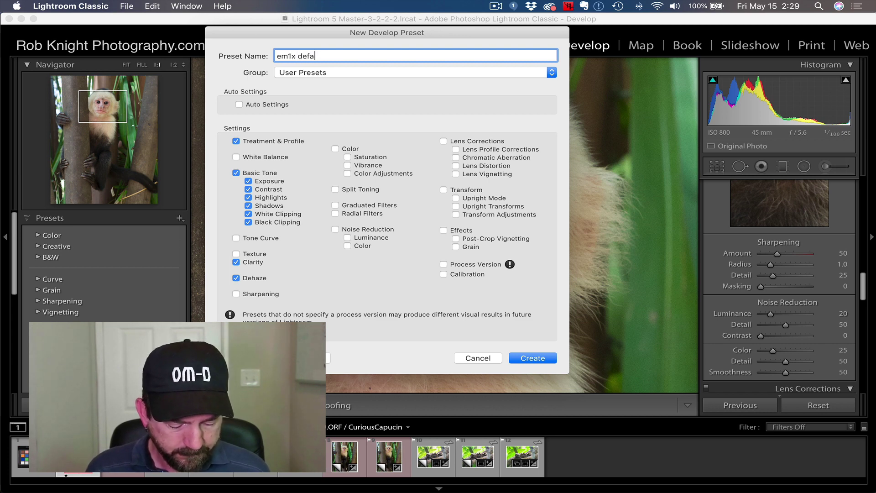
type("ult")
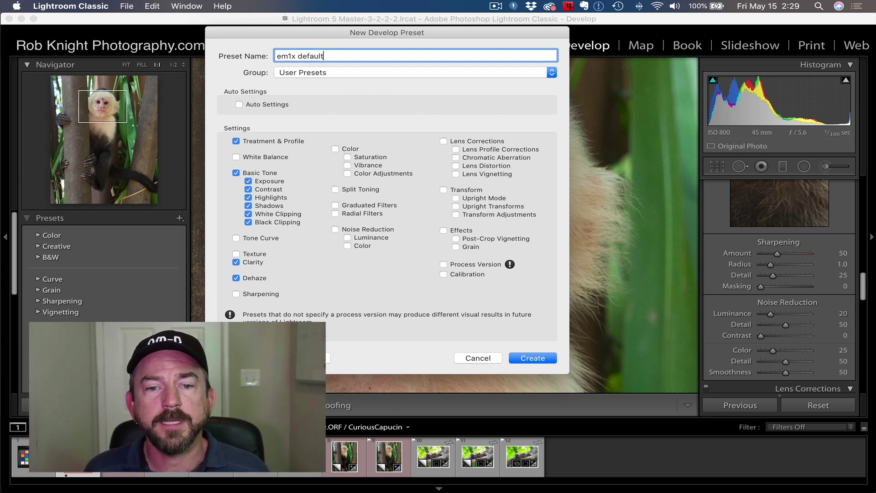
Step: Limit the preset to Treatment & Profile, Noise Reduction and Sharpening, and create it
left_click(304, 358)
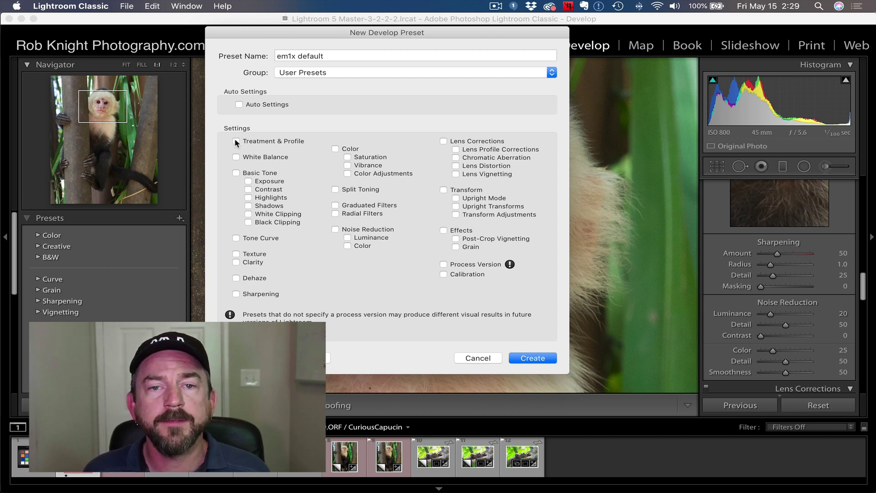
left_click(335, 230)
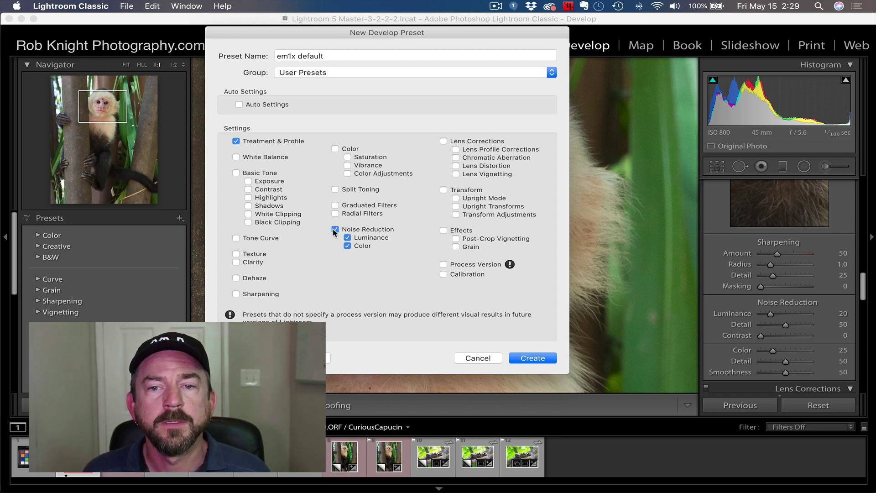
left_click(236, 294)
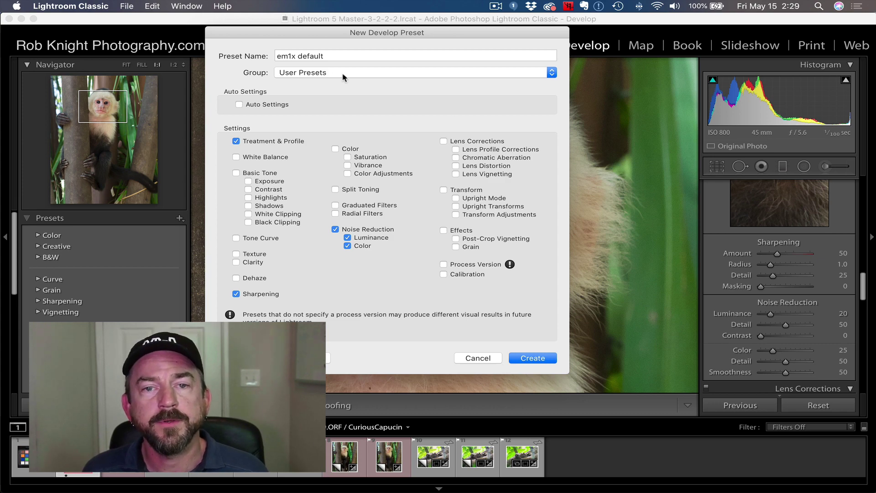
left_click(532, 358)
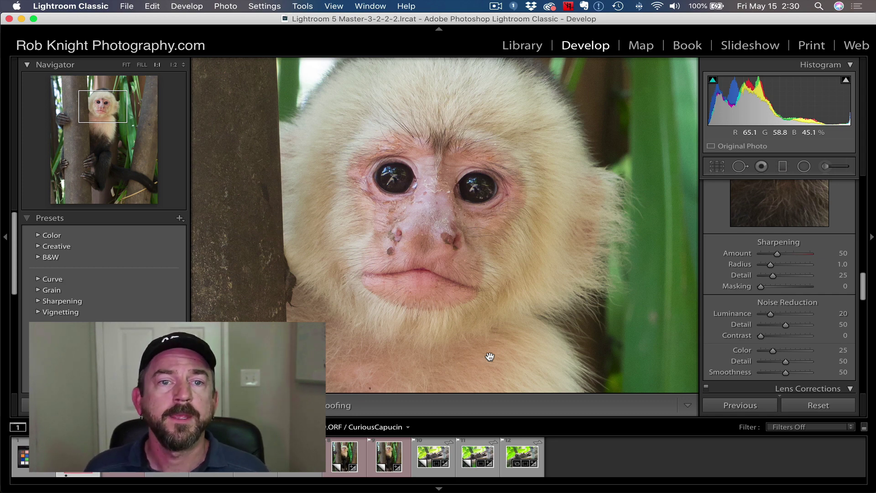
Step: In Preferences > Presets, set the Master raw default to EM1X Color Checker + sharpening
left_click(77, 6)
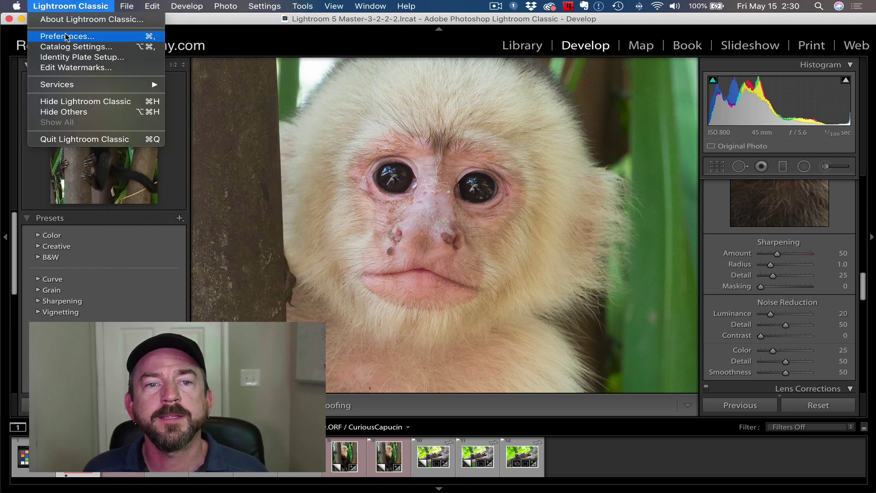
left_click(67, 36)
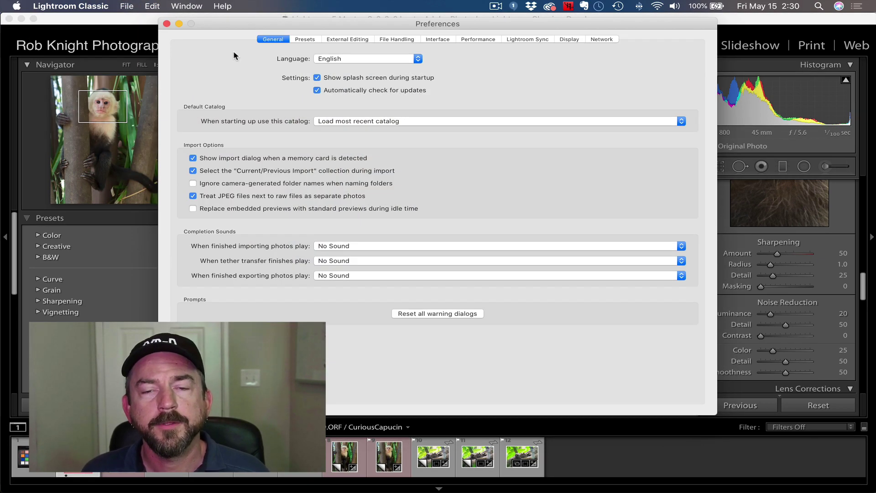
left_click(305, 40)
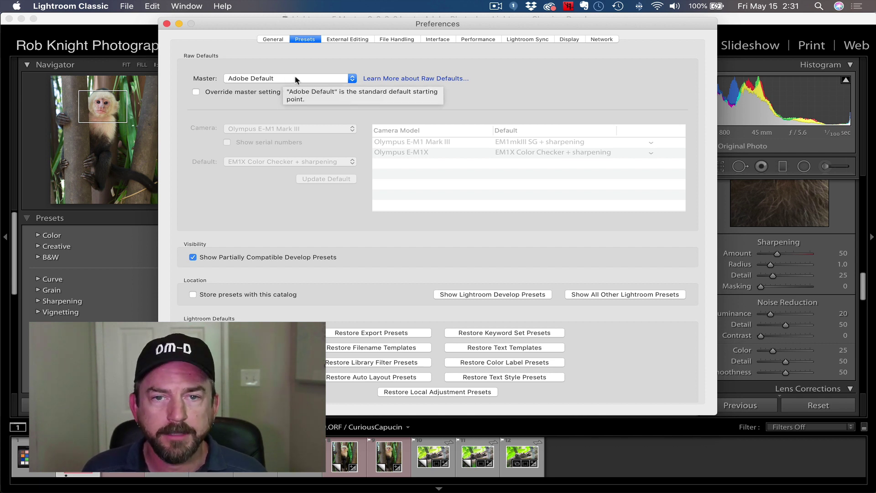
left_click(352, 81)
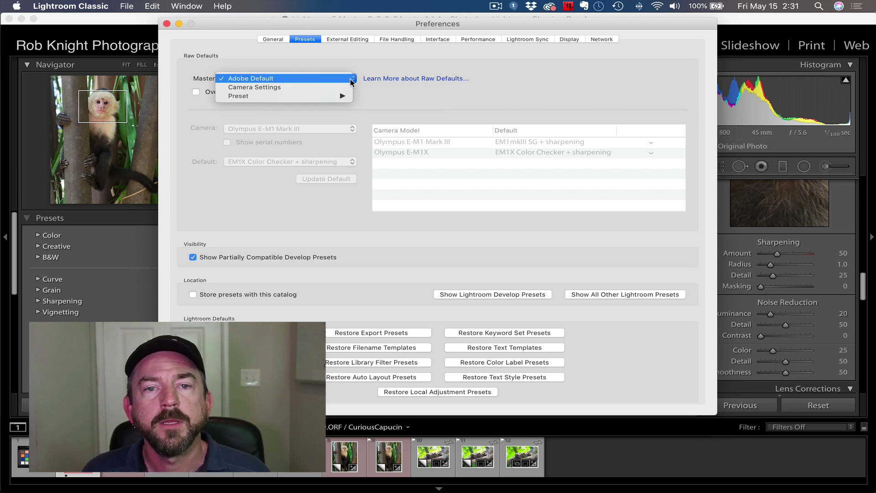
mouse_move(267, 99)
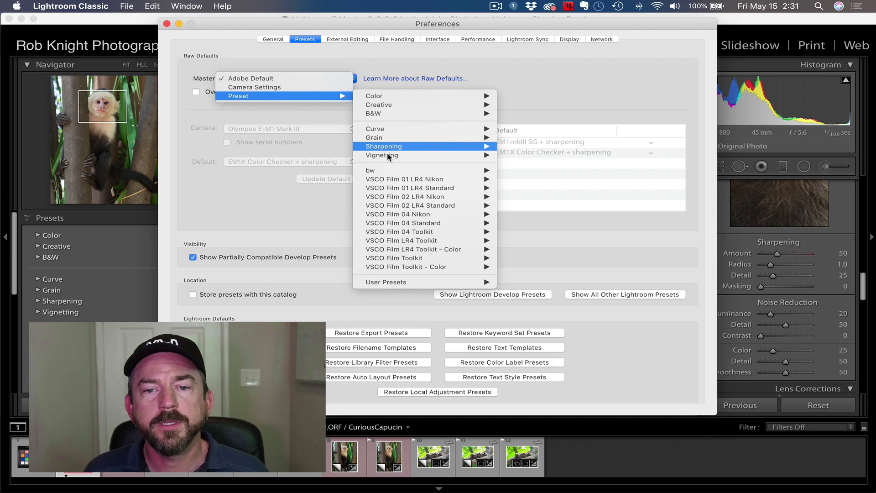
mouse_move(397, 282)
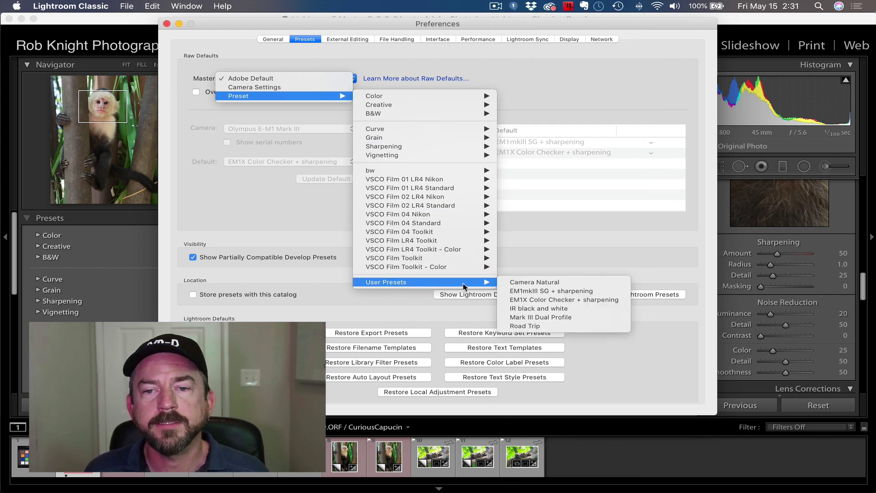
left_click(527, 300)
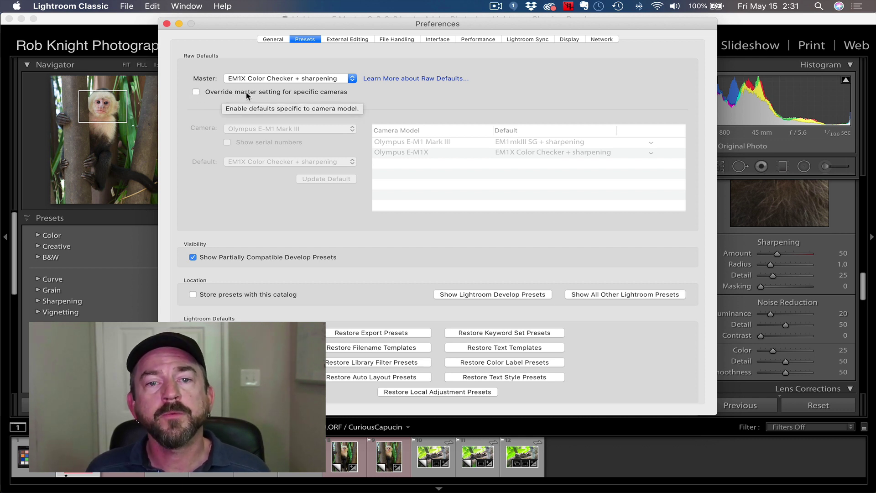
Step: Override the master setting so the Olympus E-M1 Mark III defaults to EM1mkIII SG + sharpening
left_click(196, 93)
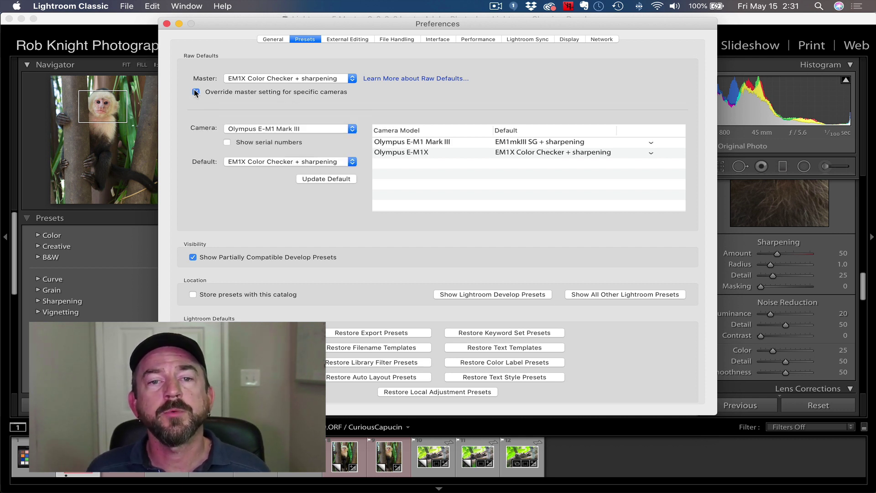
left_click(352, 130)
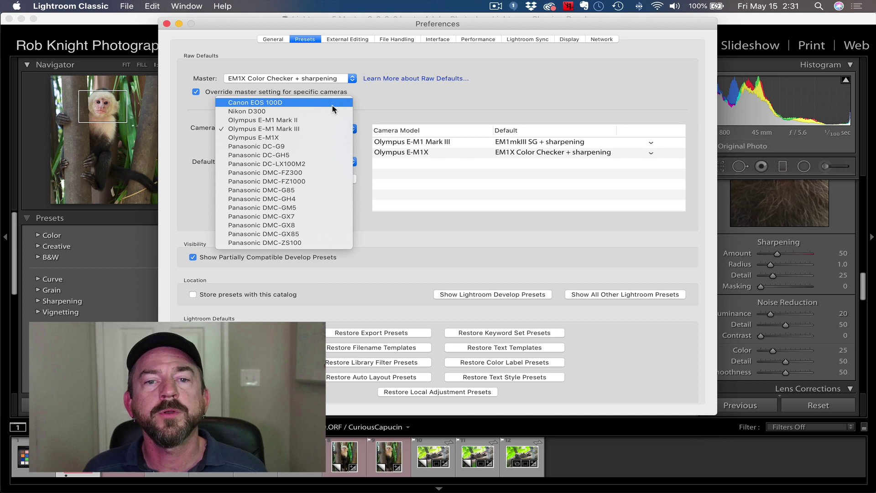
left_click(315, 129)
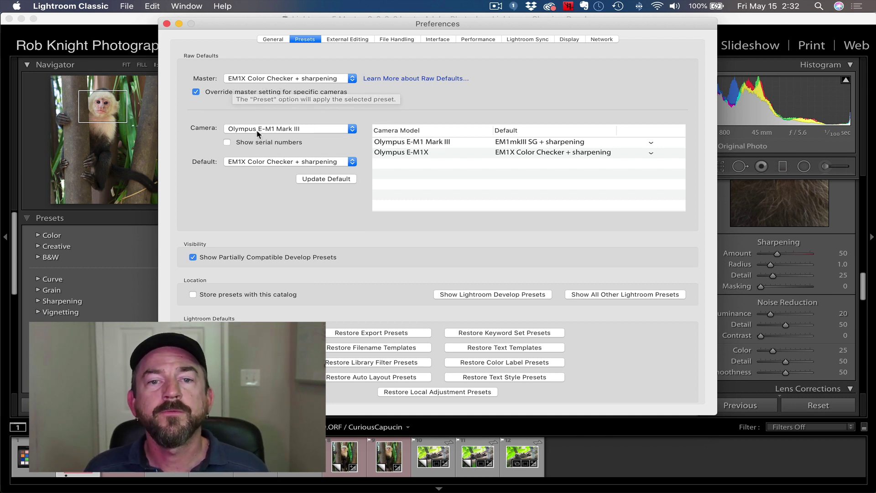
left_click(353, 163)
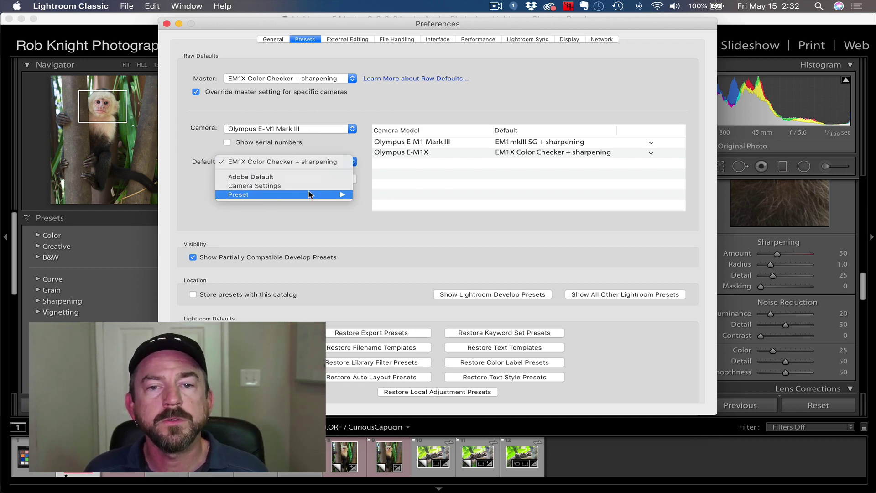
mouse_move(312, 195)
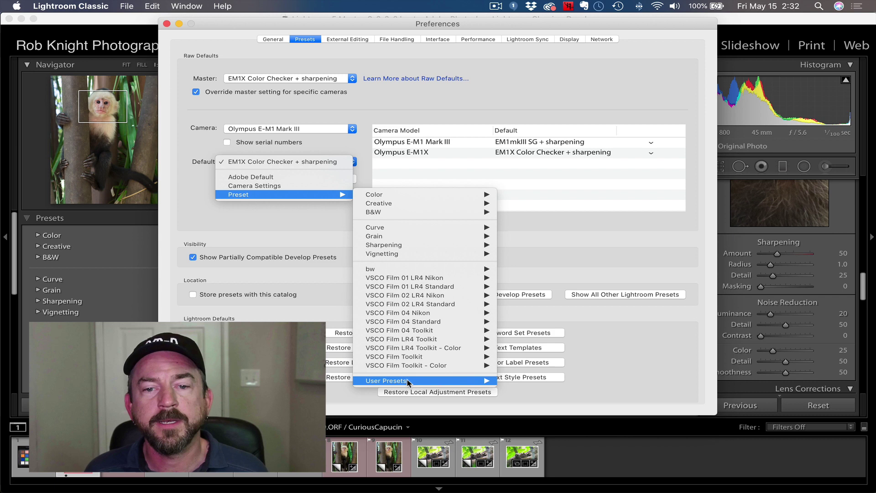
mouse_move(409, 382)
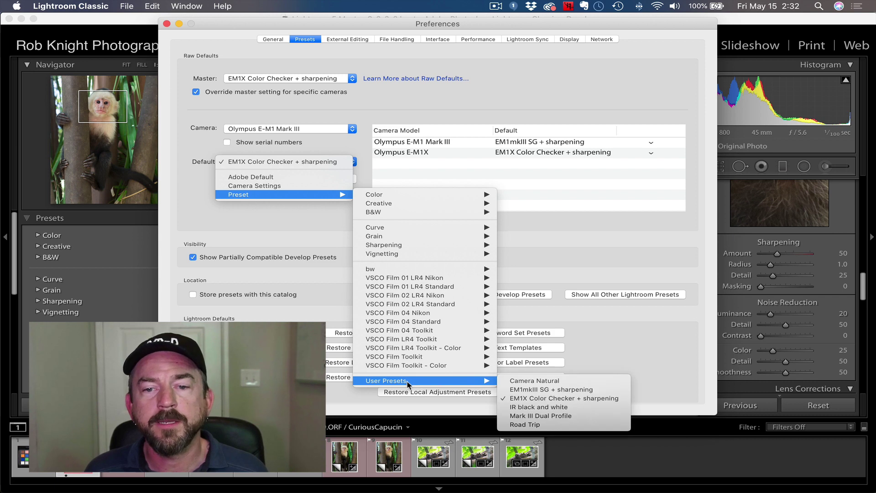
left_click(539, 391)
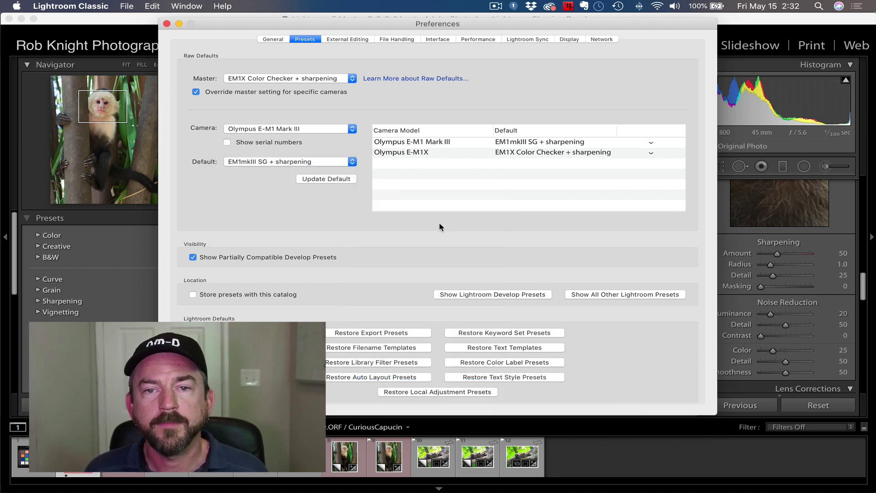